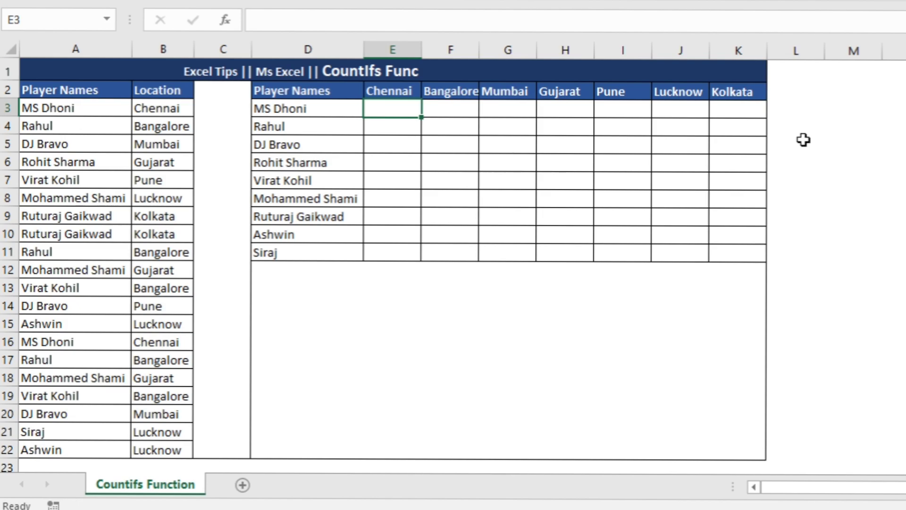
Enter =COUNTIFS(A:A,D3,B:B,E2) in cell E3 to count the row's player at the Chennai location
{"action": "type", "text": "=Count"}
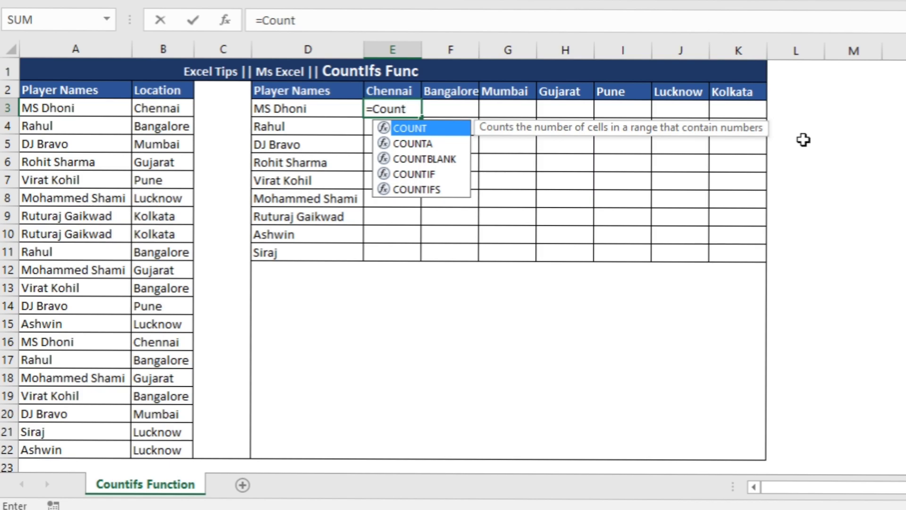
{"action": "type", "text": "ifs"}
{"action": "key", "text": "Tab"}
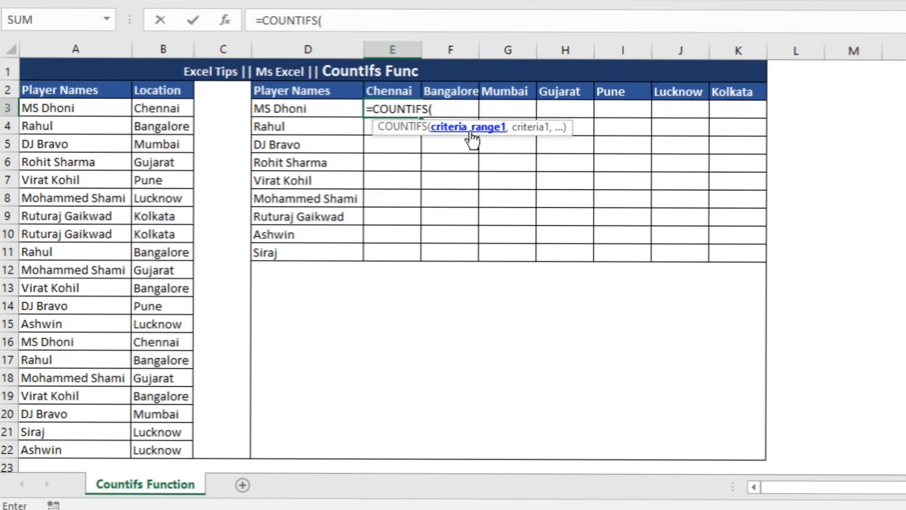
{"action": "left_click", "coordinate": [114, 47]}
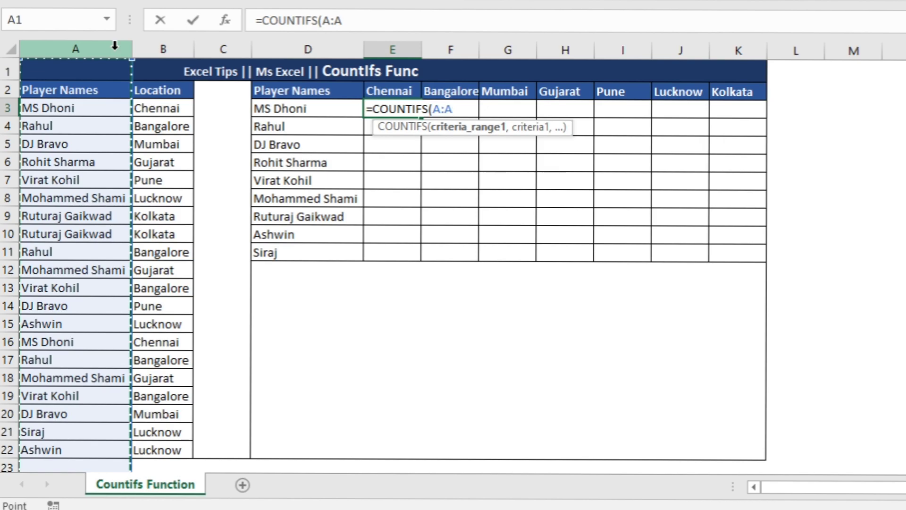
{"action": "type", "text": ","}
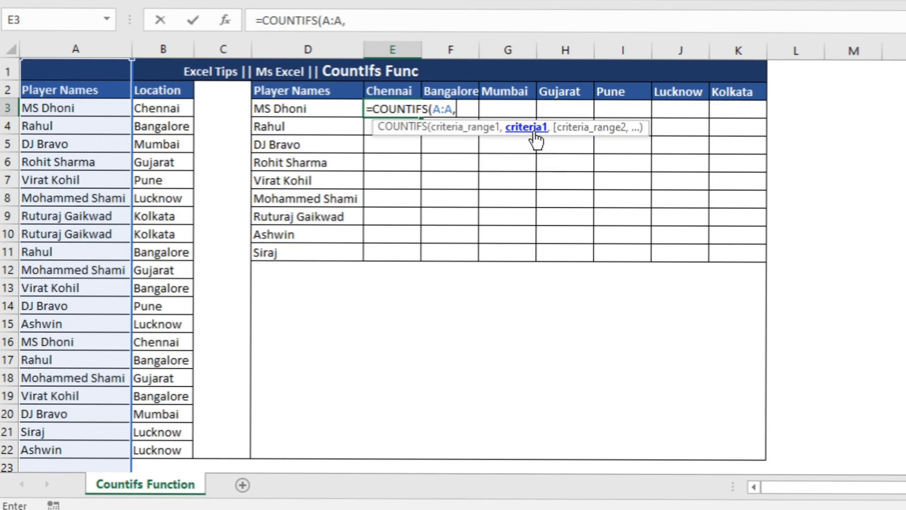
{"action": "left_click", "coordinate": [329, 106]}
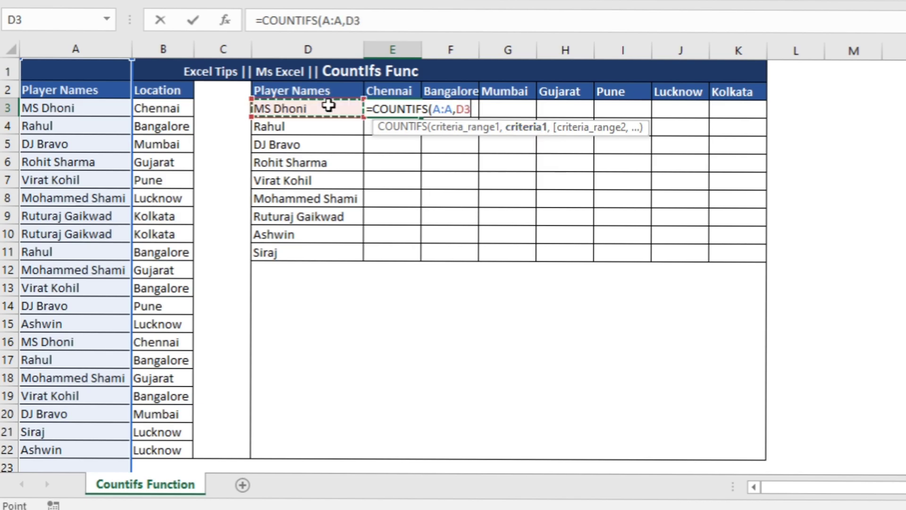
{"action": "type", "text": ","}
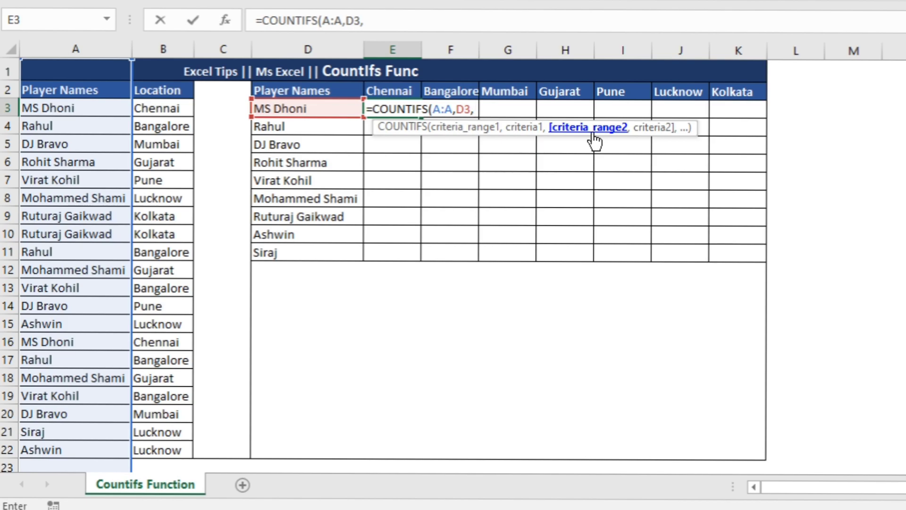
{"action": "left_click", "coordinate": [174, 49]}
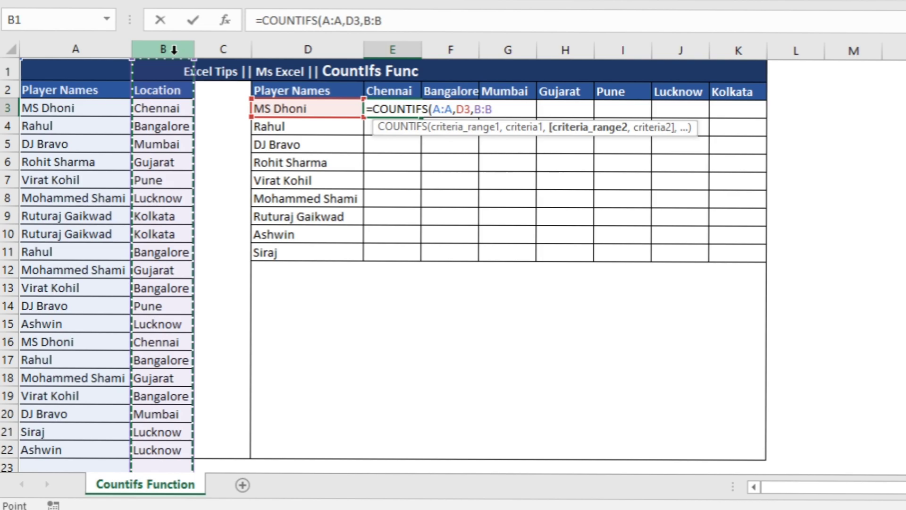
{"action": "type", "text": ","}
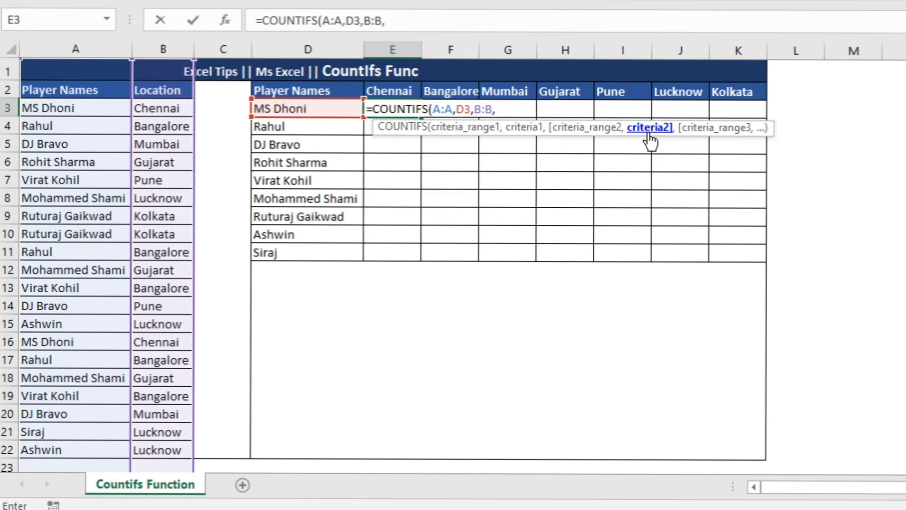
{"action": "left_click", "coordinate": [388, 93]}
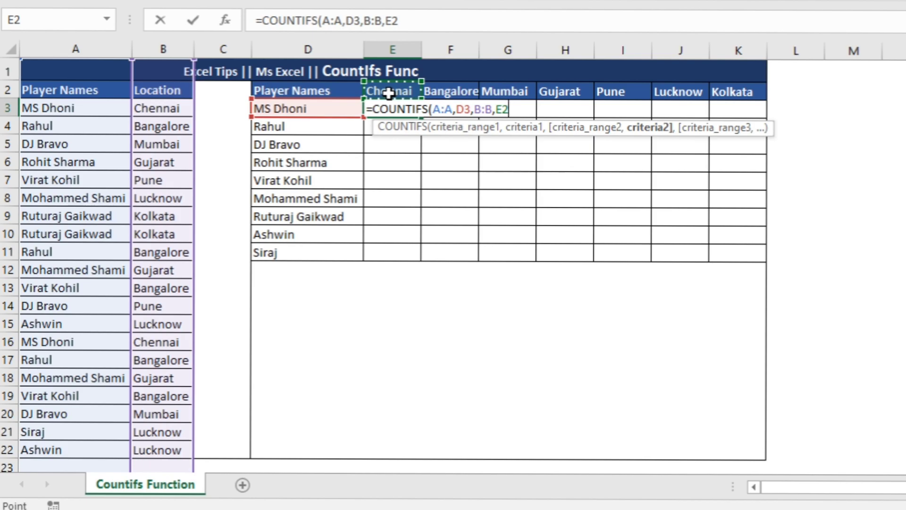
{"action": "type", "text": ")"}
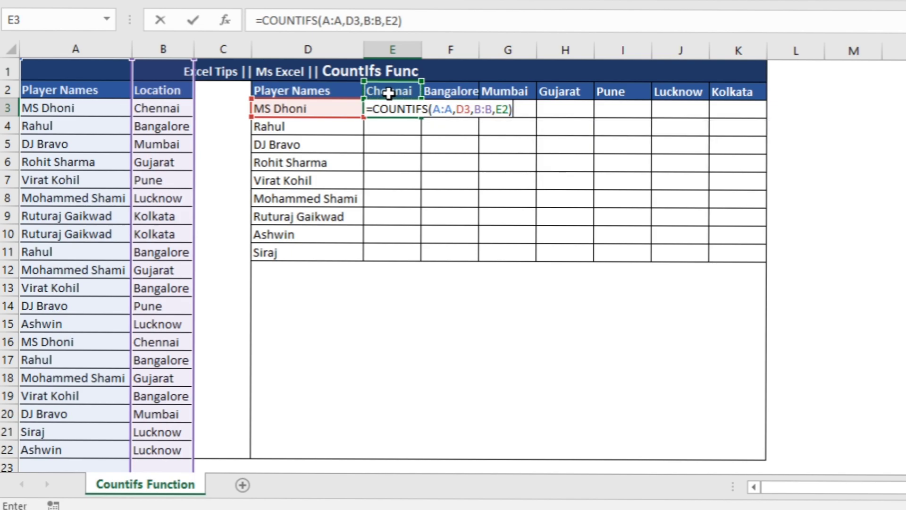
{"action": "key", "text": "Return"}
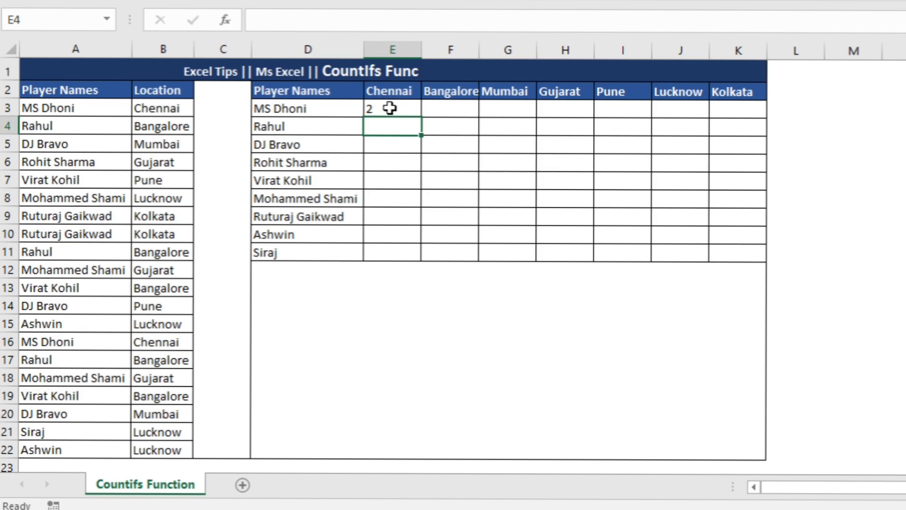
Make both criteria ranges in the E3 formula absolute, as $A:$A and $B:$B
{"action": "left_click", "coordinate": [388, 107]}
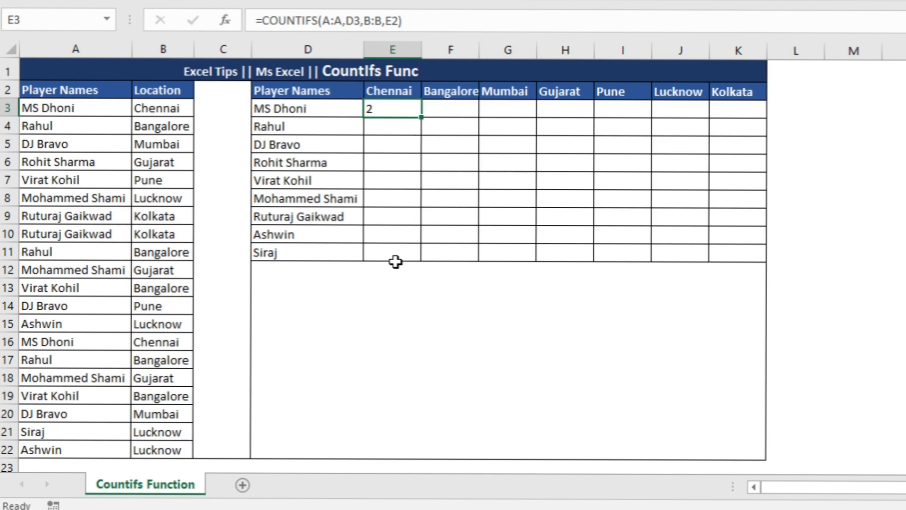
{"action": "left_click", "coordinate": [850, 196]}
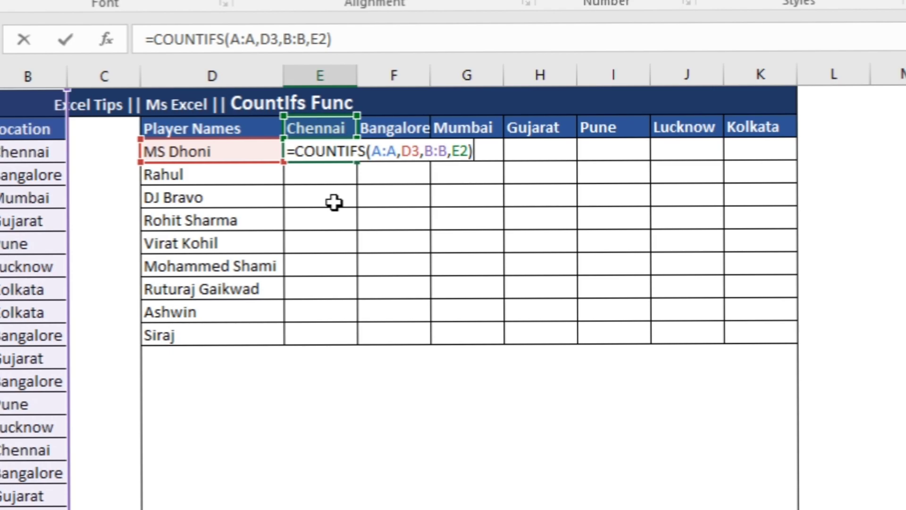
{"action": "left_click", "coordinate": [371, 150]}
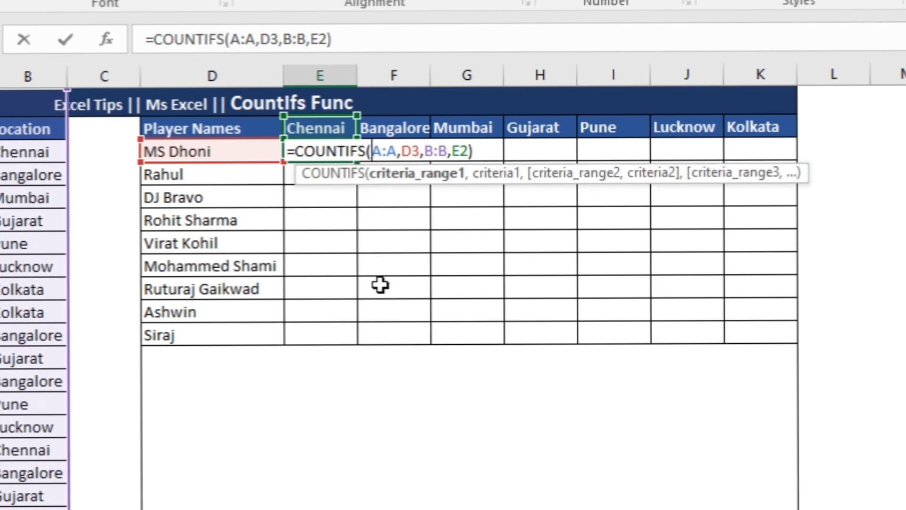
{"action": "key", "text": "F4"}
{"action": "key", "text": "Right"}
{"action": "key", "text": "Right"}
{"action": "key", "text": "Right"}
{"action": "key", "text": "Right"}
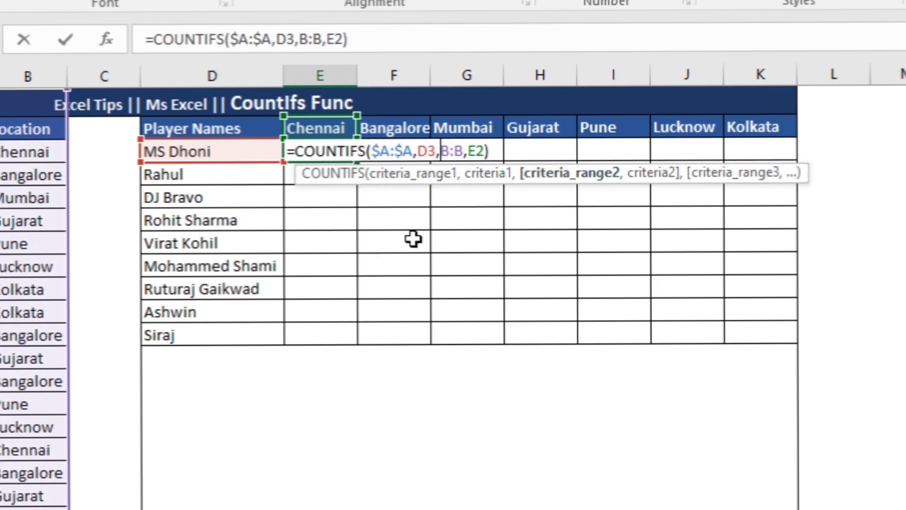
{"action": "type", "text": "$"}
{"action": "key", "text": "Right"}
{"action": "key", "text": "Right"}
{"action": "type", "text": "$"}
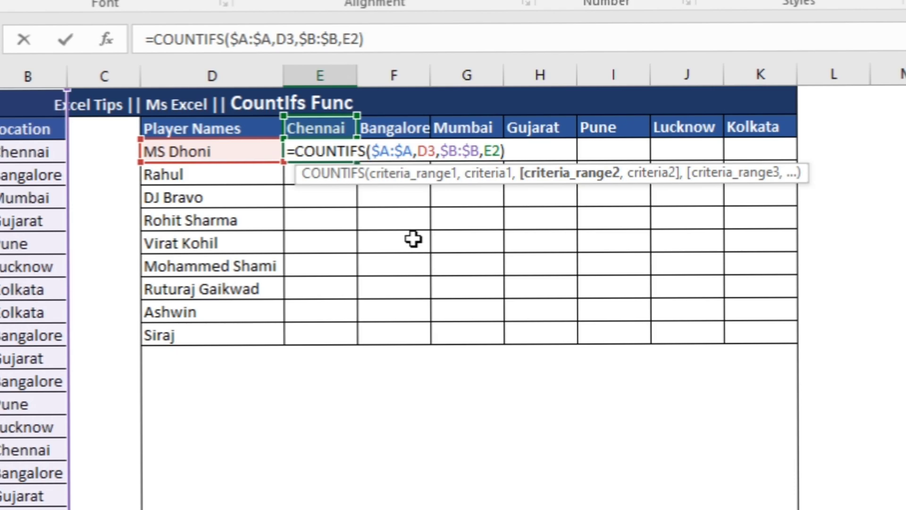
Lock the criteria references in the E3 formula as $D3 and E$2, and commit the formula
{"action": "left_click", "coordinate": [422, 155]}
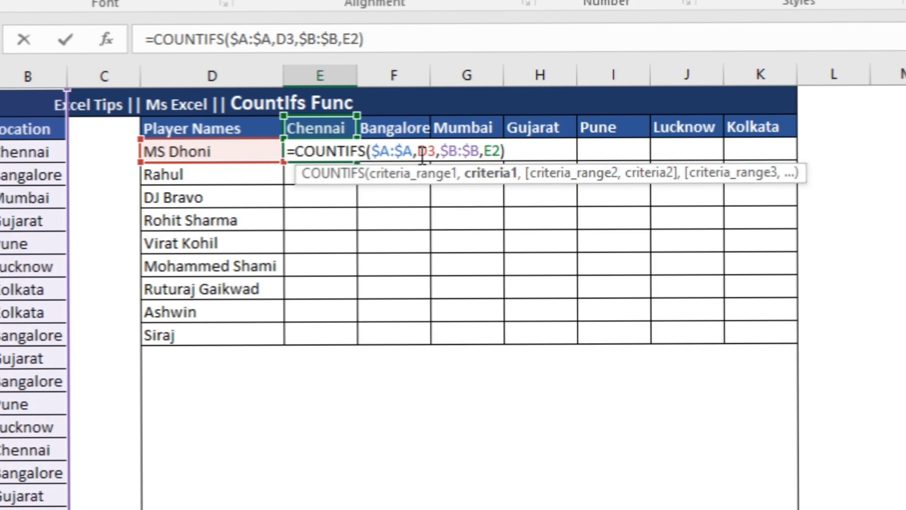
{"action": "type", "text": "$"}
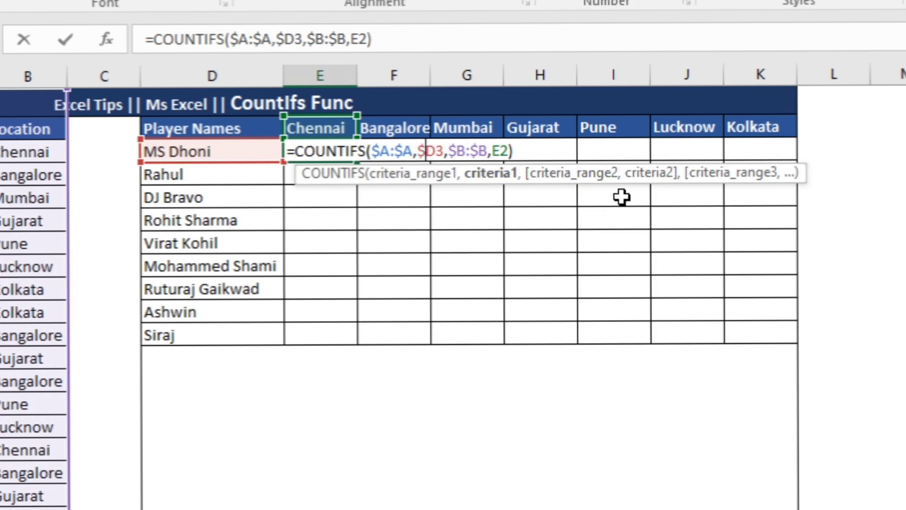
{"action": "left_click", "coordinate": [655, 176]}
{"action": "type", "text": "$"}
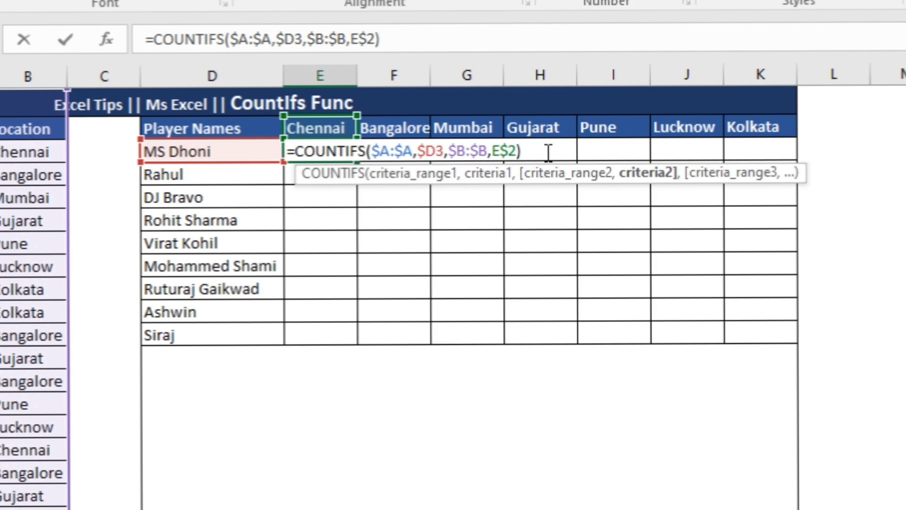
{"action": "key", "text": "ctrl+Return"}
Fill the E3 formula across to the Kolkata column and down through the last player row, covering E3:K11
{"action": "mouse_move", "coordinate": [360, 165]}
{"action": "left_mouse_down"}
{"action": "mouse_move", "coordinate": [645, 147]}
{"action": "mouse_move", "coordinate": [784, 151]}
{"action": "left_mouse_up"}
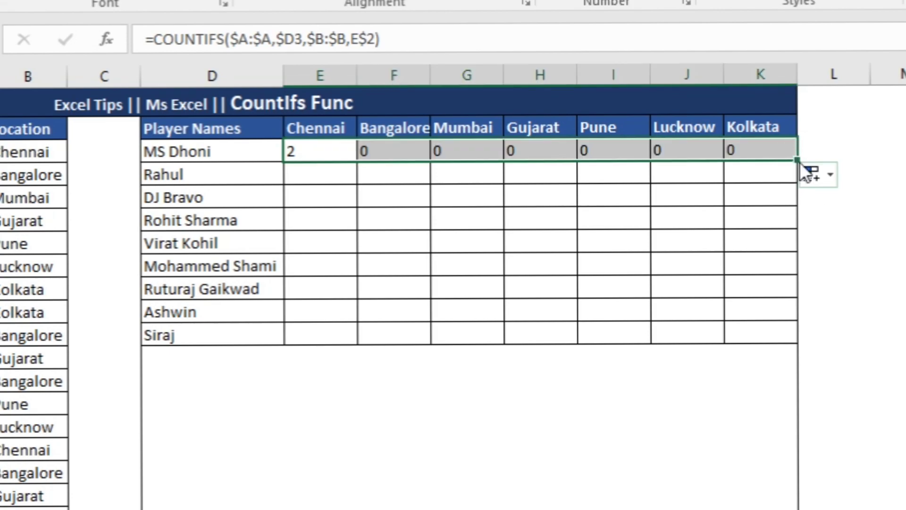
{"action": "left_click_drag", "start_coordinate": [796, 164], "coordinate": [802, 346]}
{"action": "left_click", "coordinate": [896, 307]}
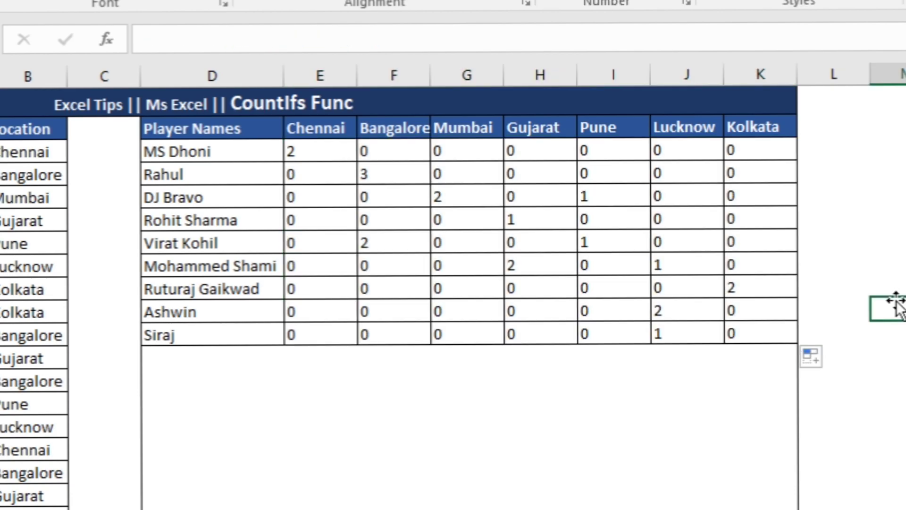